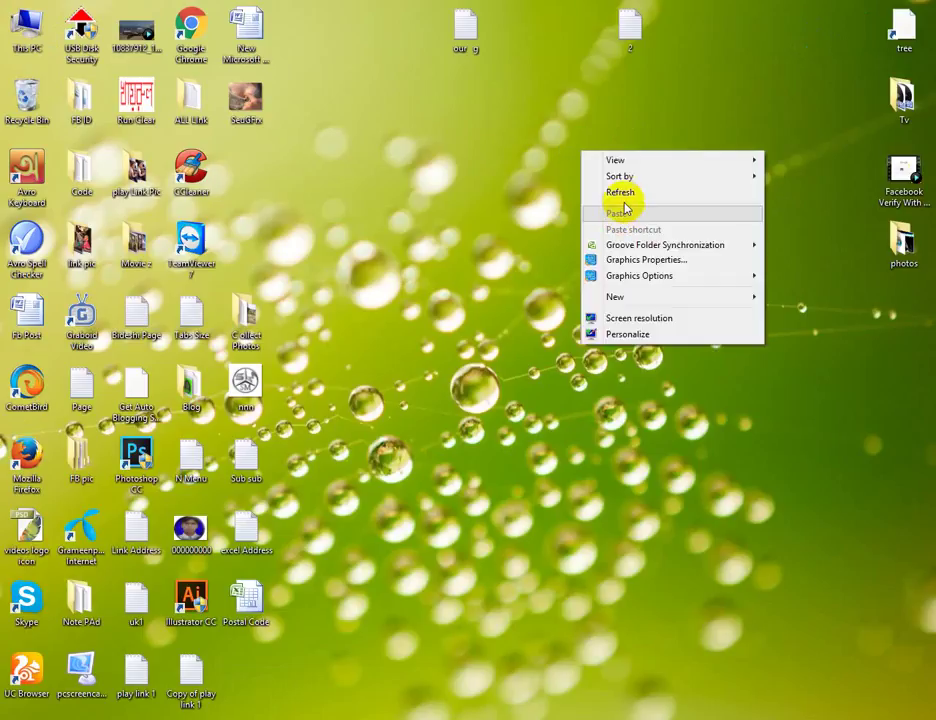
left_click(620, 204)
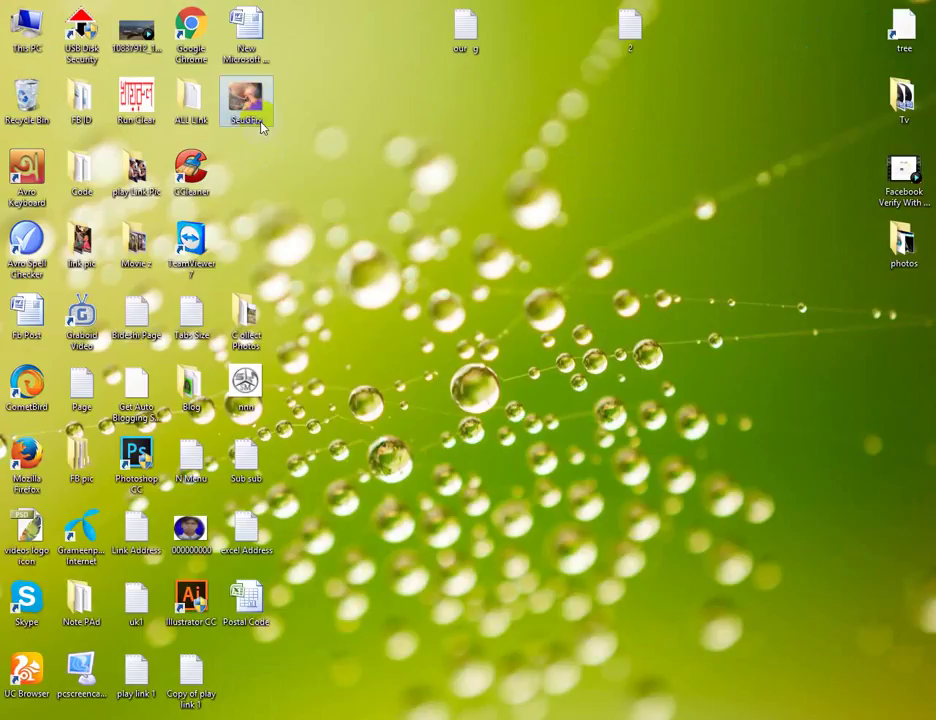
right_click(309, 148)
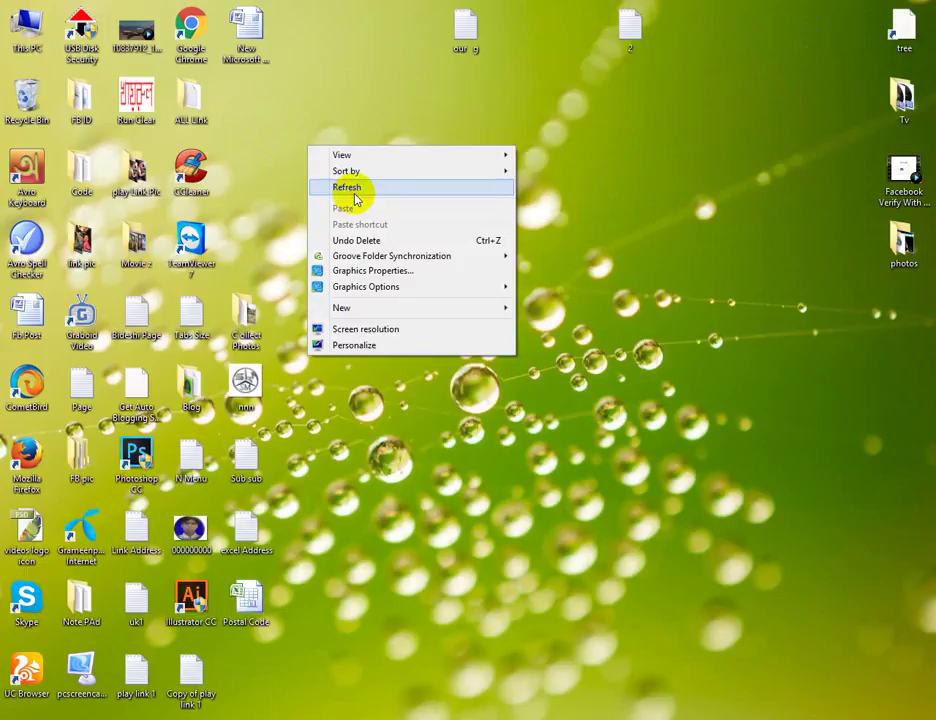
left_click(354, 199)
- Switch to Chrome with the Gmail inbox and open Google+ from the Google apps
left_click(244, 717)
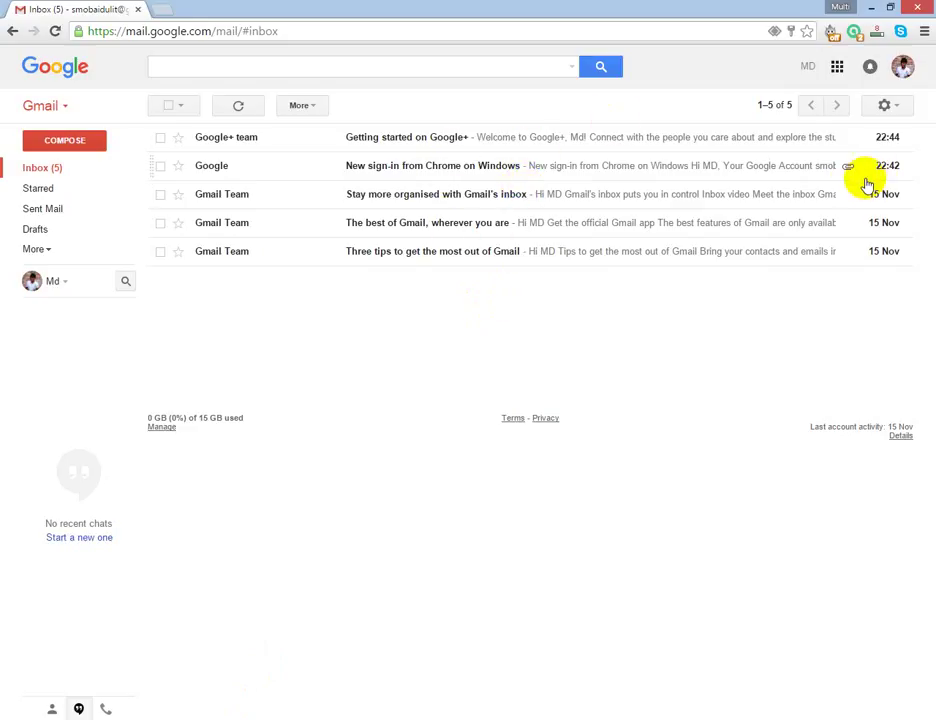
left_click(837, 67)
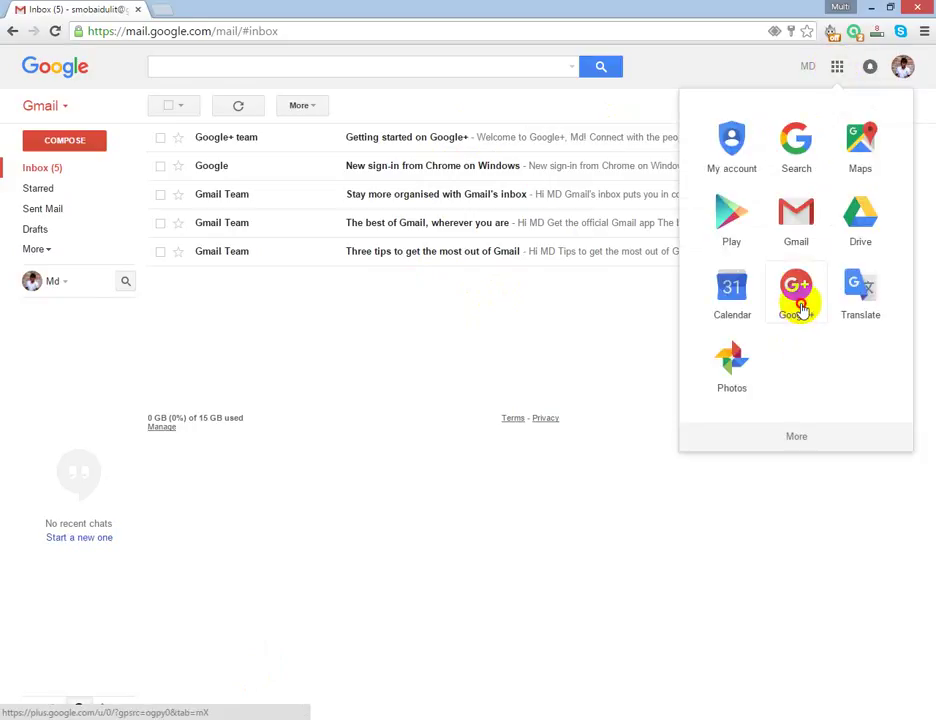
left_click(799, 300)
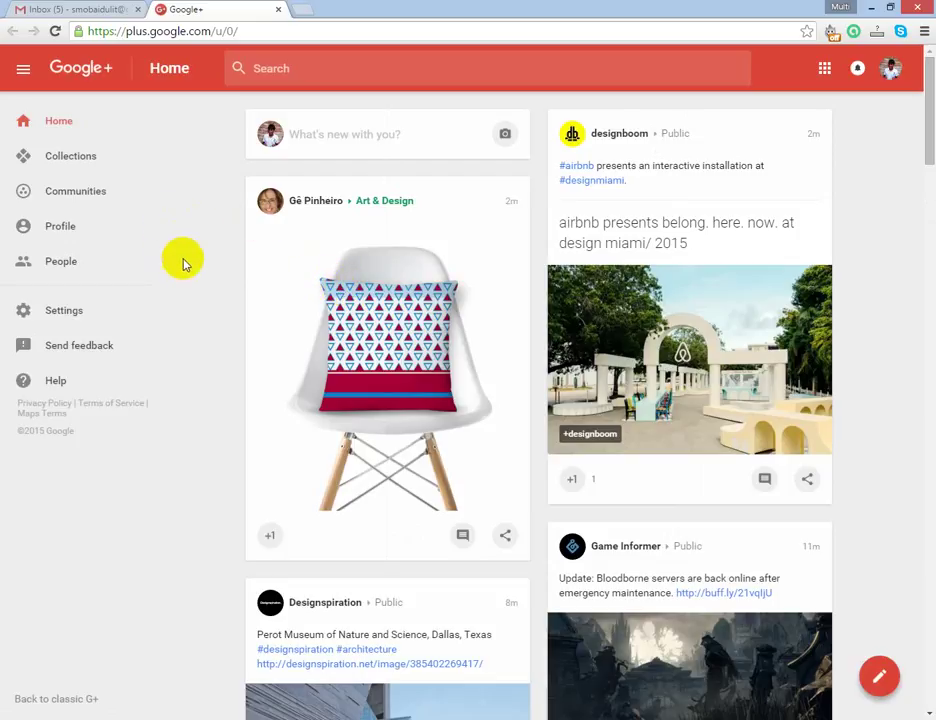
- Open the Google+ profile, view its About me page with the photo and personal details, and close that page
left_click(68, 229)
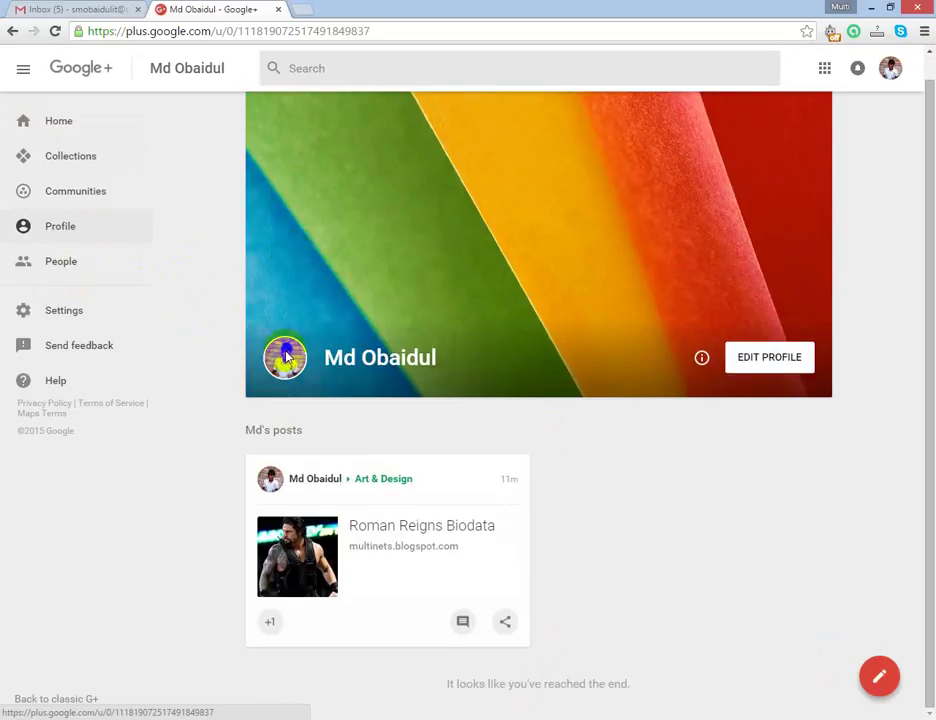
left_click(772, 360)
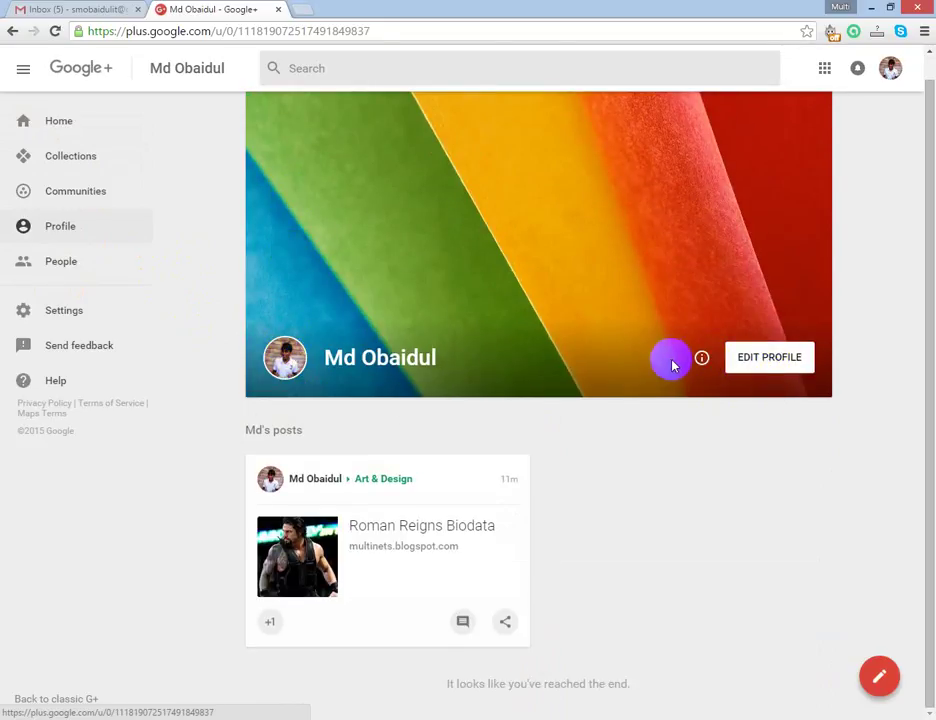
left_click(704, 362)
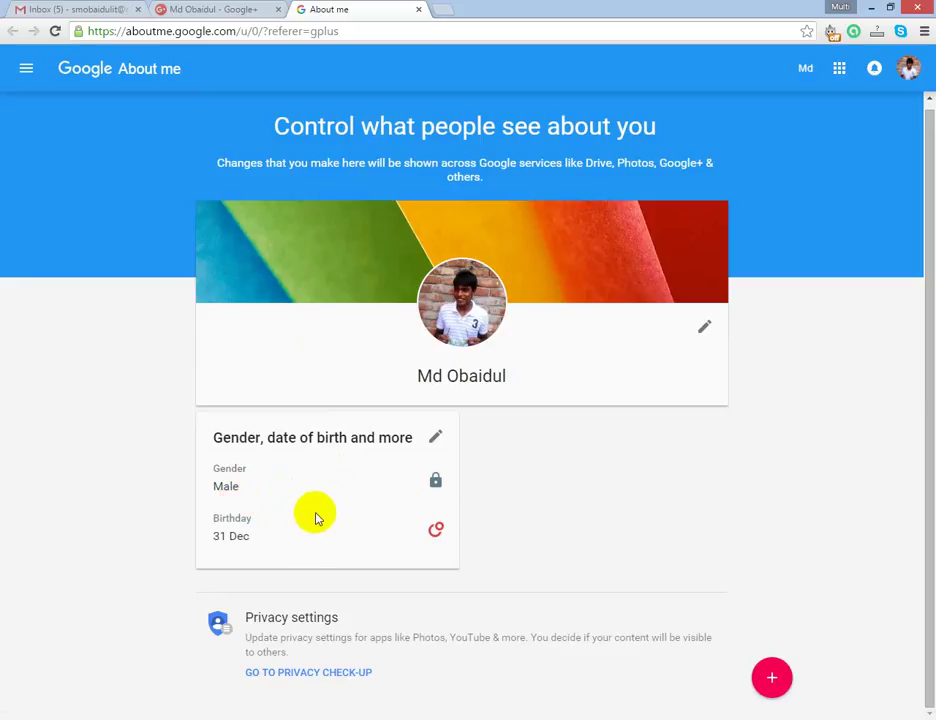
left_click(460, 310)
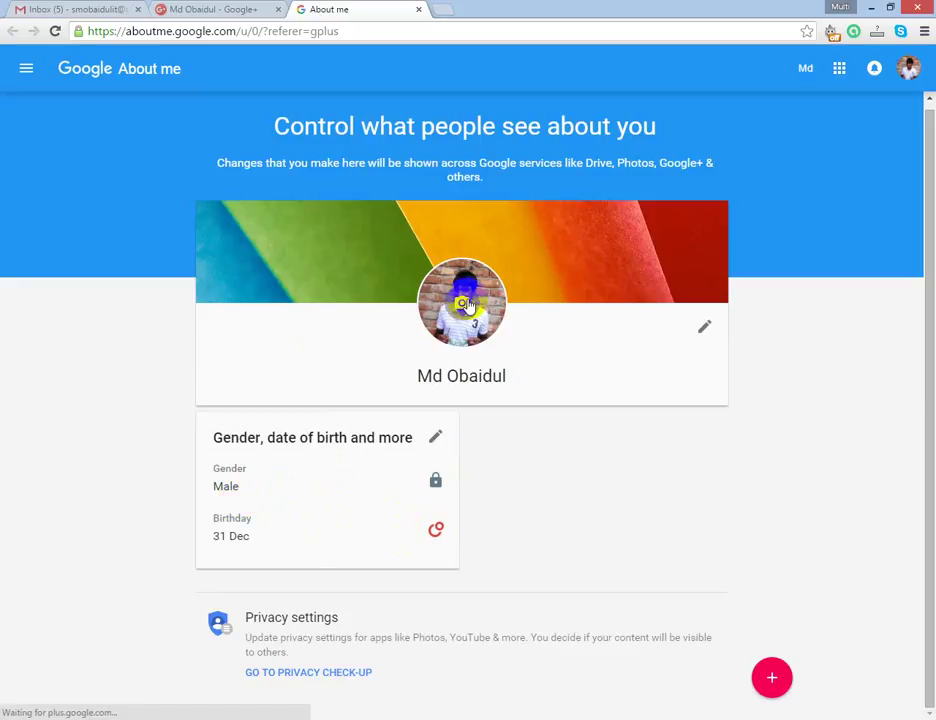
mouse_move(507, 234)
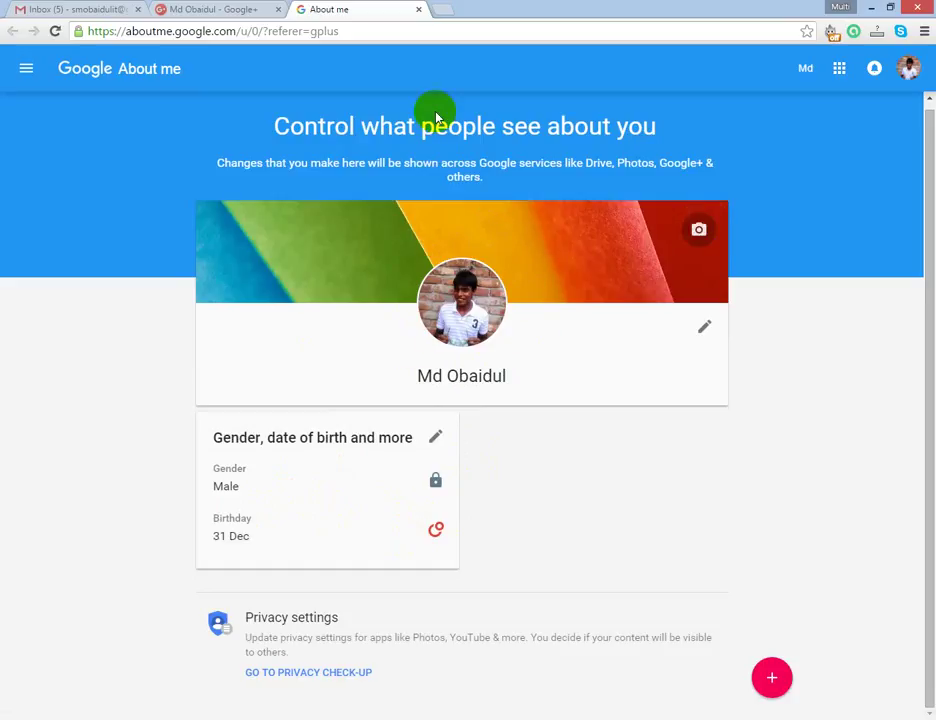
left_click(419, 12)
scroll(264, 226, "up", 1)
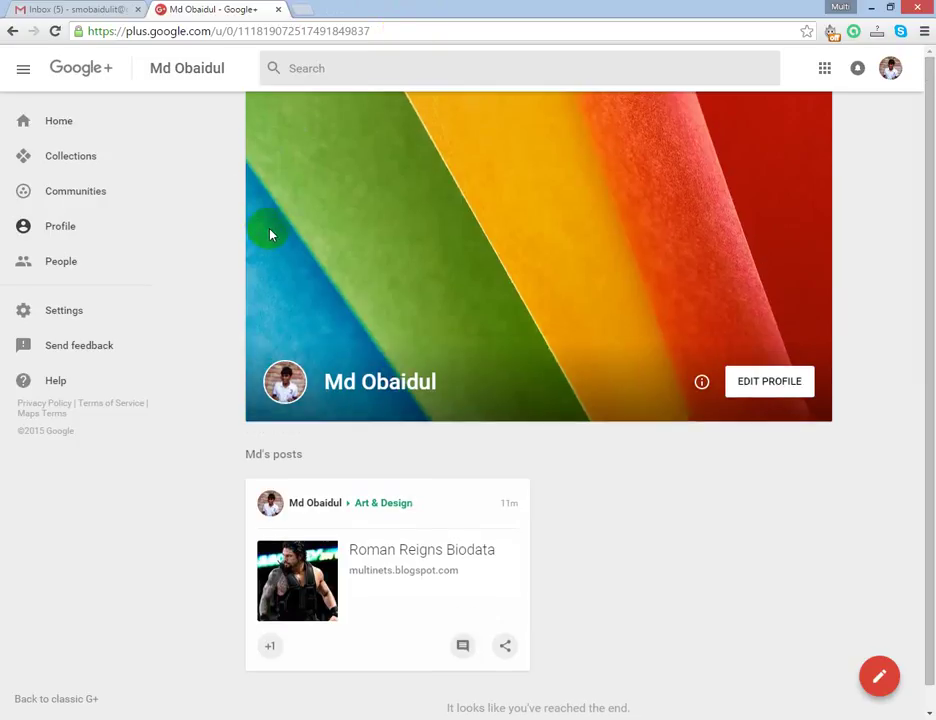
- Browse the recommended Google+ communities and join WhatsApp Friends
left_click(99, 201)
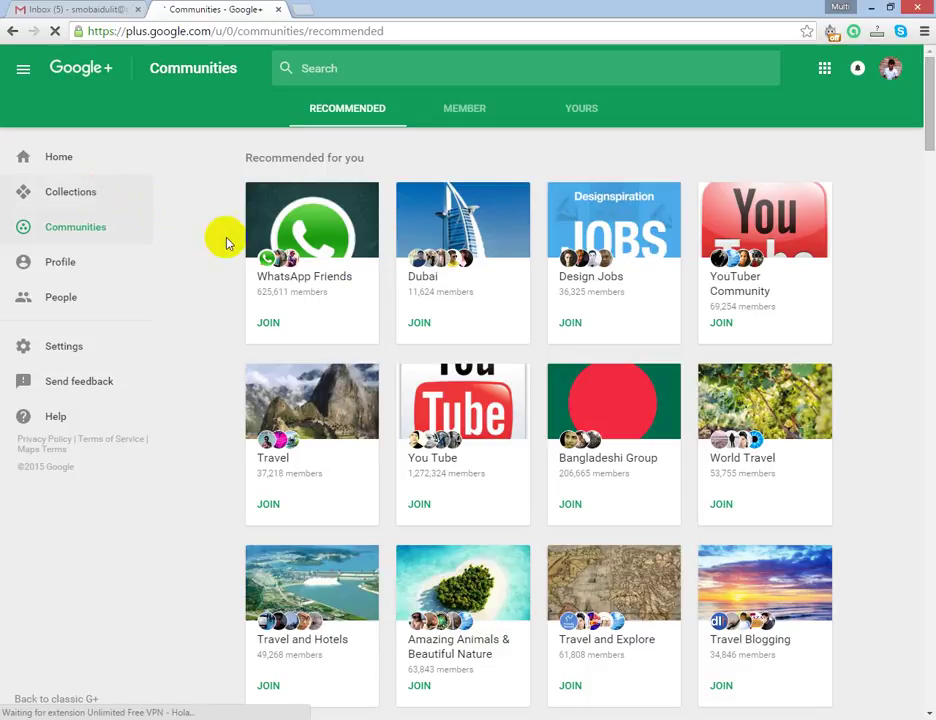
scroll(434, 400, "down", 1)
scroll(434, 398, "down", 2)
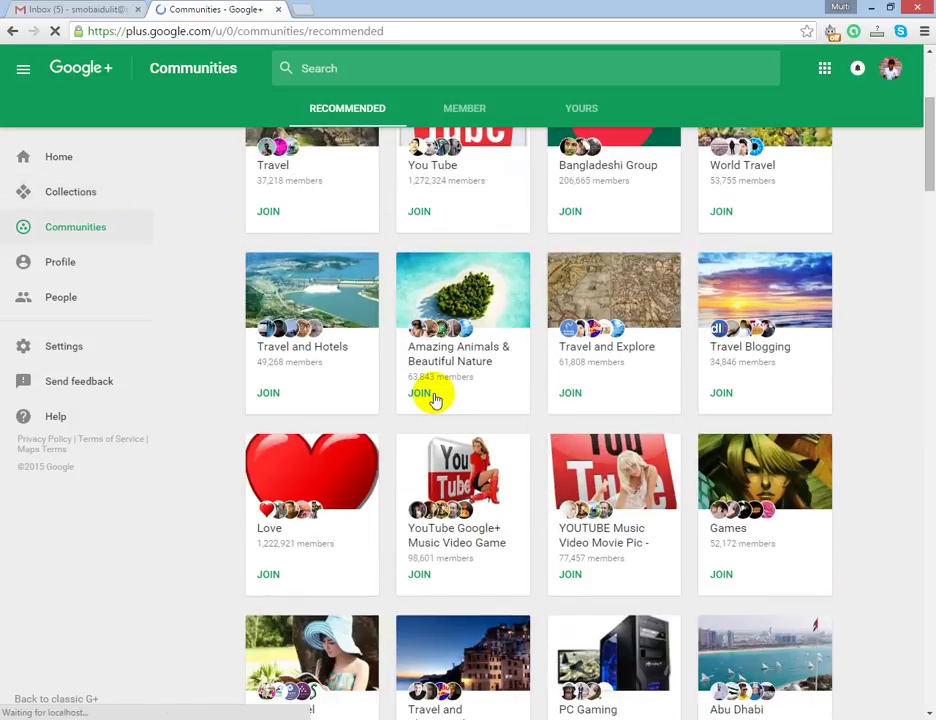
scroll(434, 396, "up", 3)
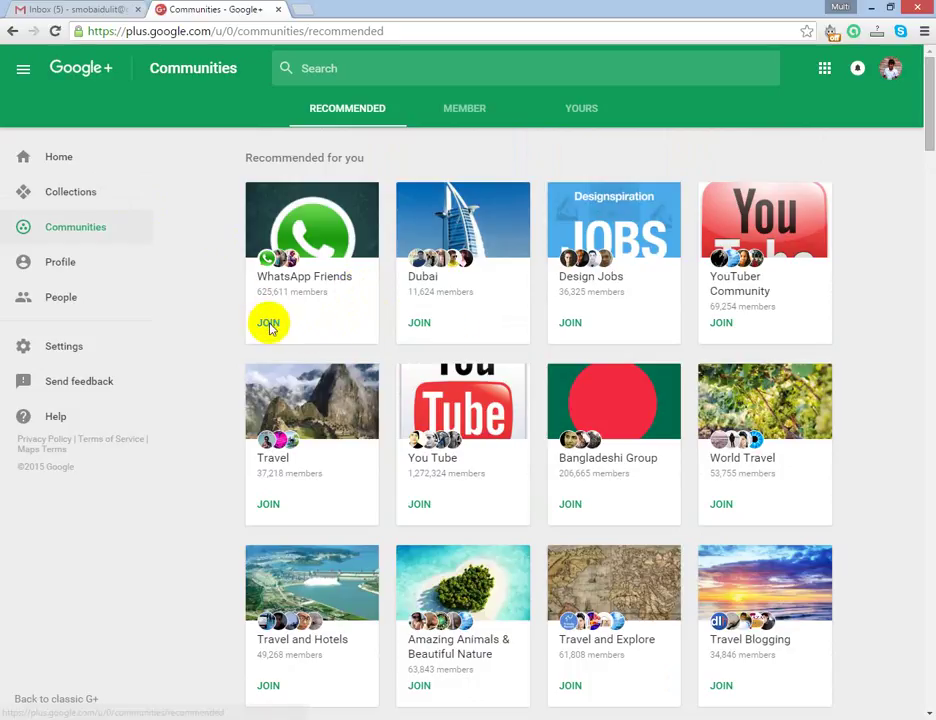
left_click(269, 327)
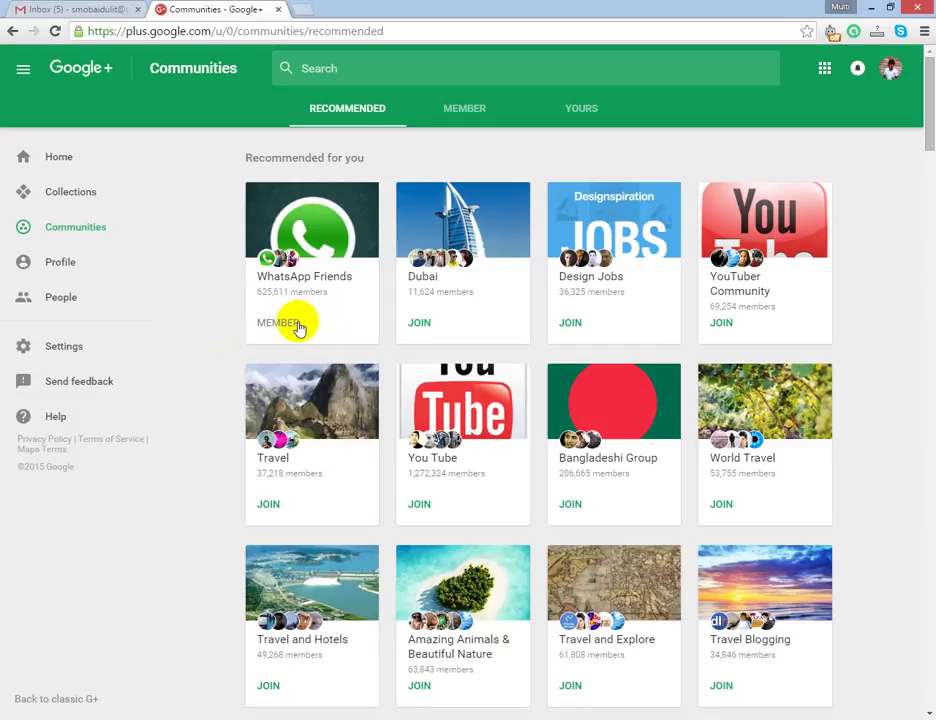
- Open the WhatsApp Friends community and start a new post there
left_click(312, 245)
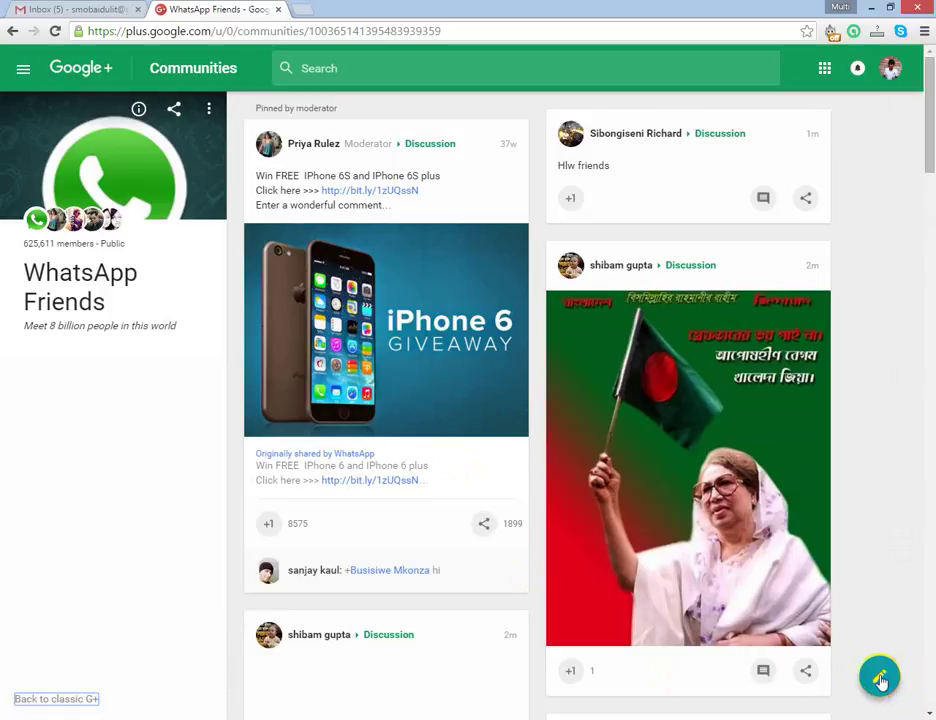
left_click(880, 677)
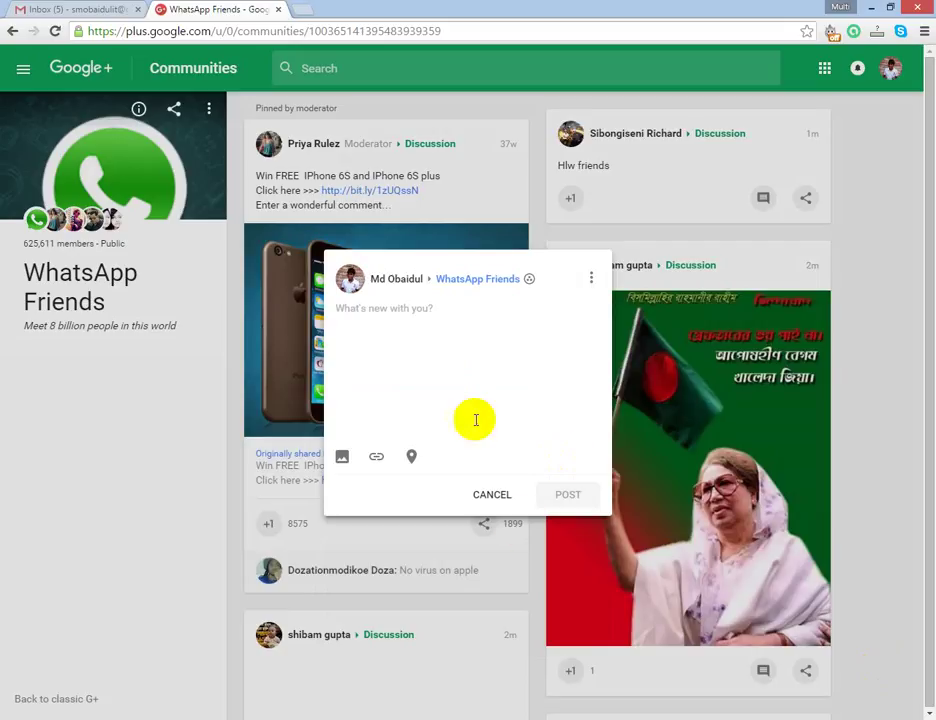
left_click(405, 318)
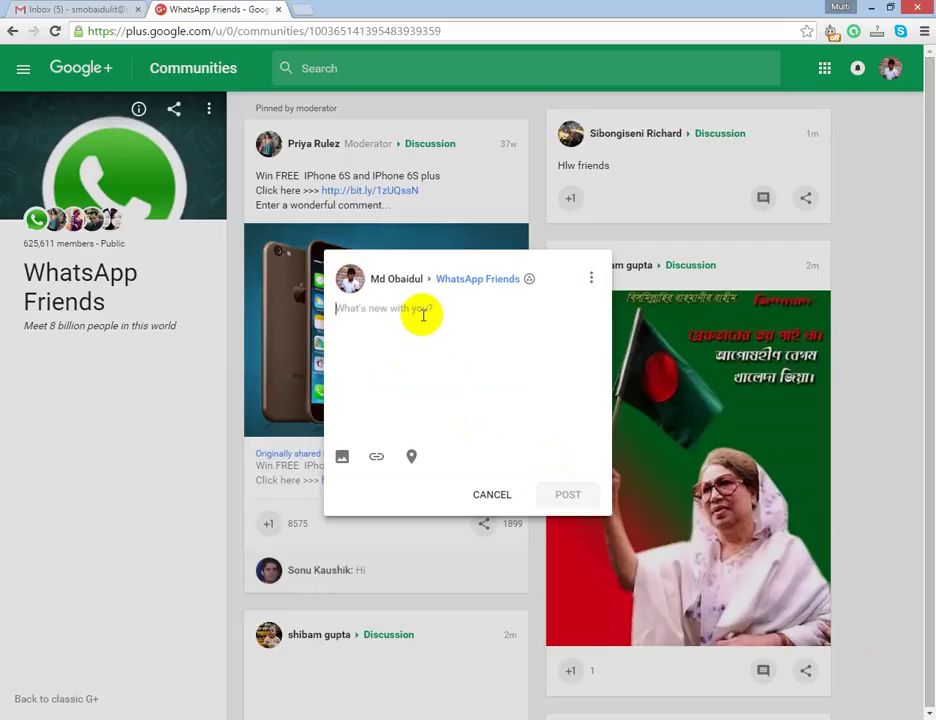
left_click(395, 318)
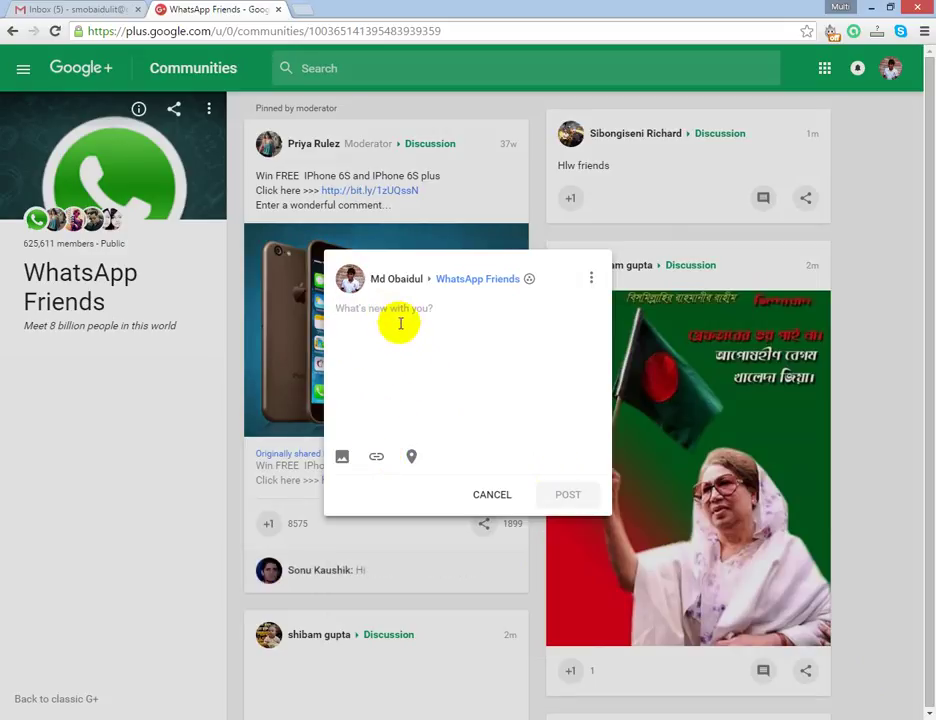
left_click(290, 719)
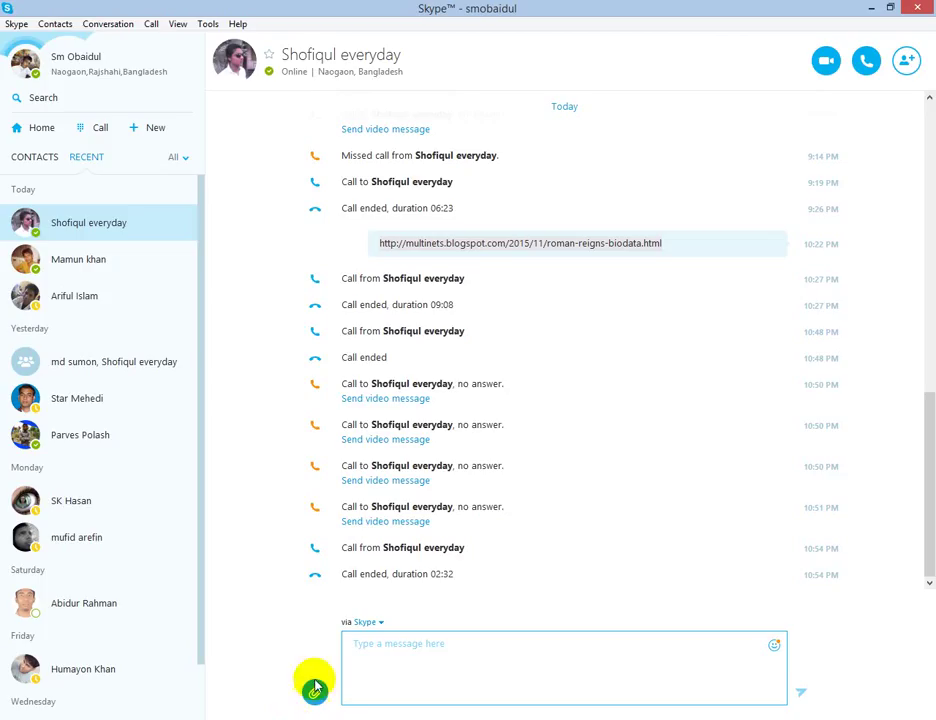
scroll(506, 325, "up", 1)
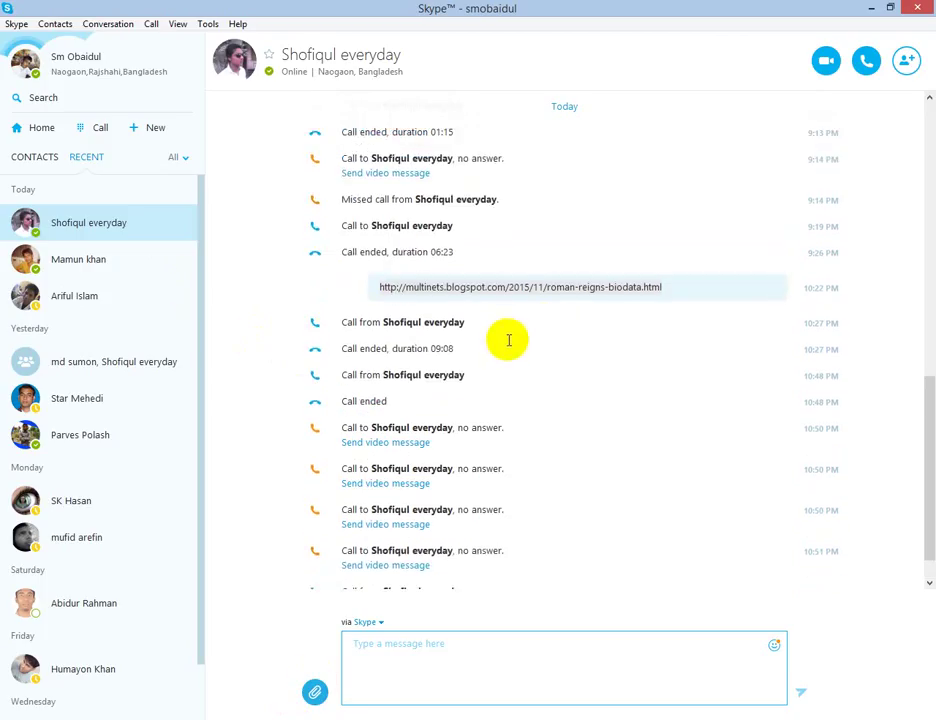
left_click_drag(681, 285, 377, 284)
key("ctrl+c")
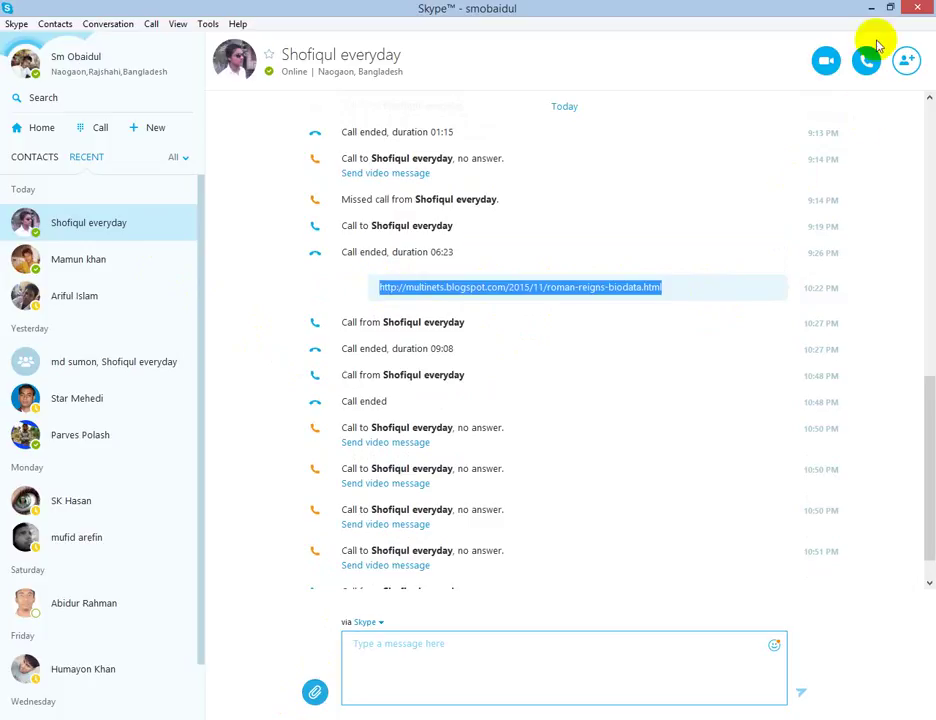
left_click(868, 8)
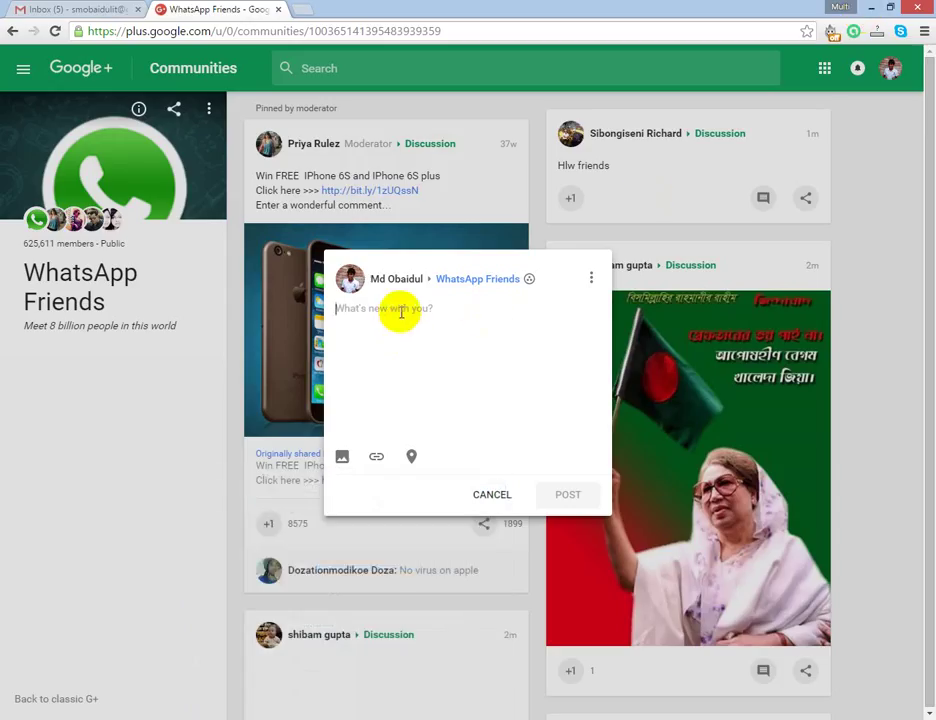
- Paste the roman-reigns-biodata.html link into the post, delete the URL text while keeping the link preview, and publish it to WhatsApp Friends
key("ctrl+v")
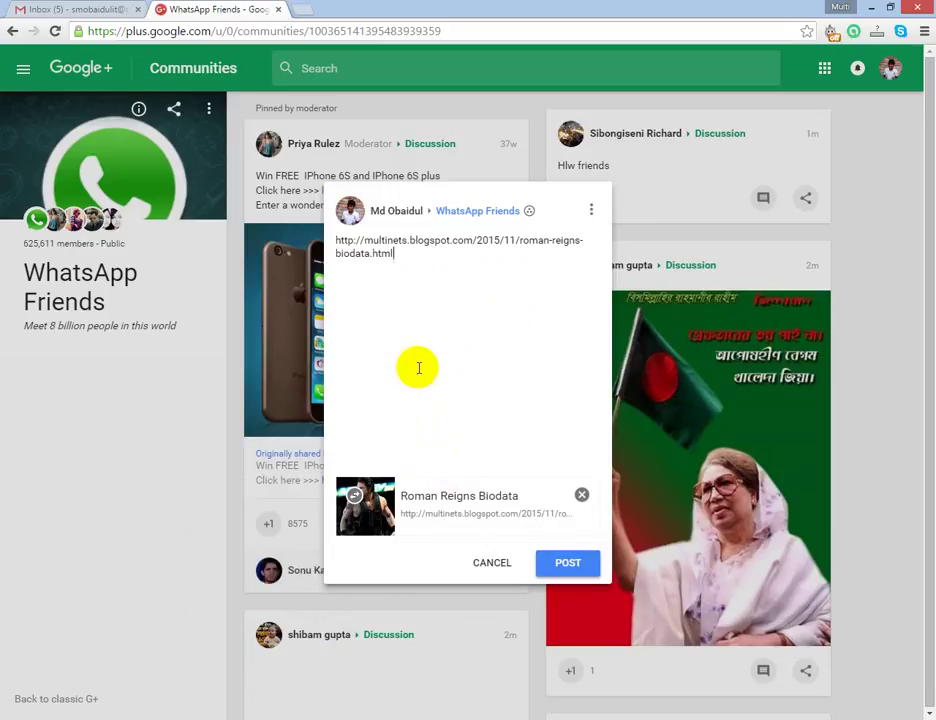
left_click_drag(400, 258, 327, 240)
key("ctrl+c")
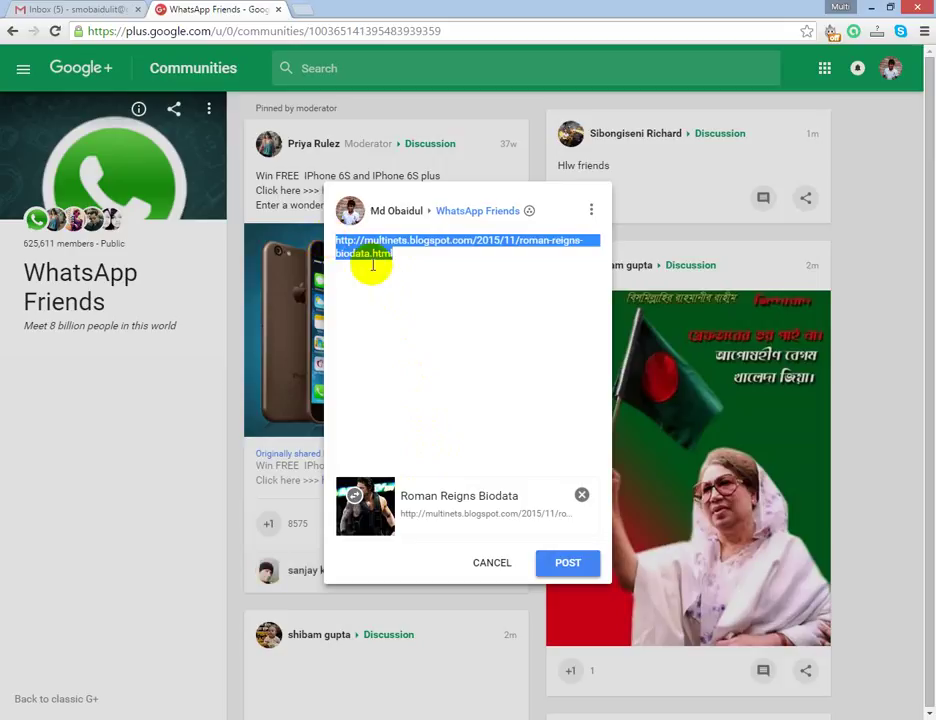
key("BackSpace")
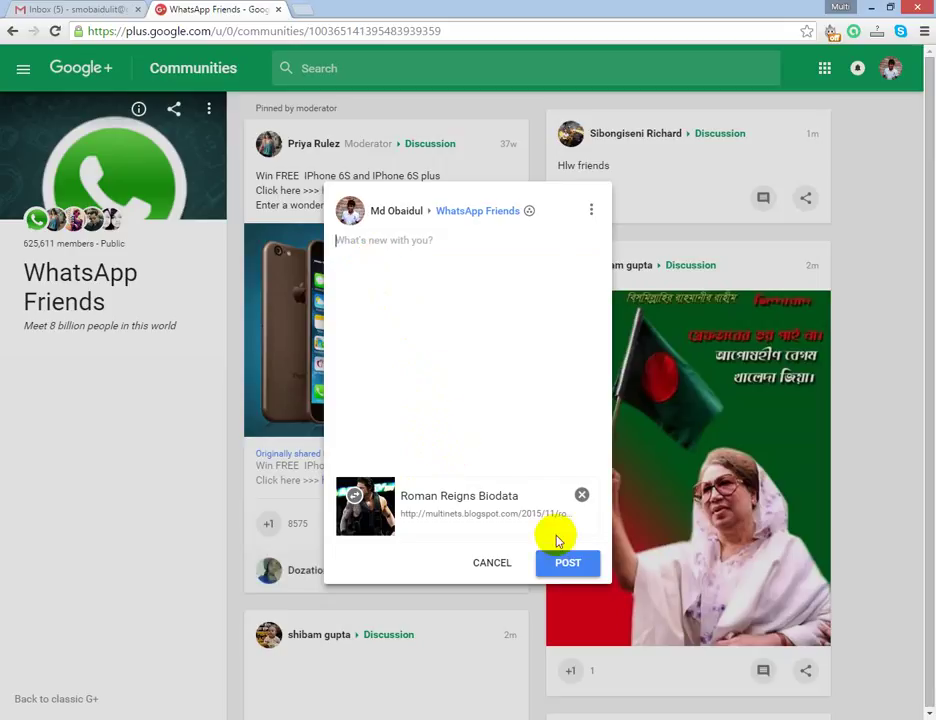
left_click(570, 563)
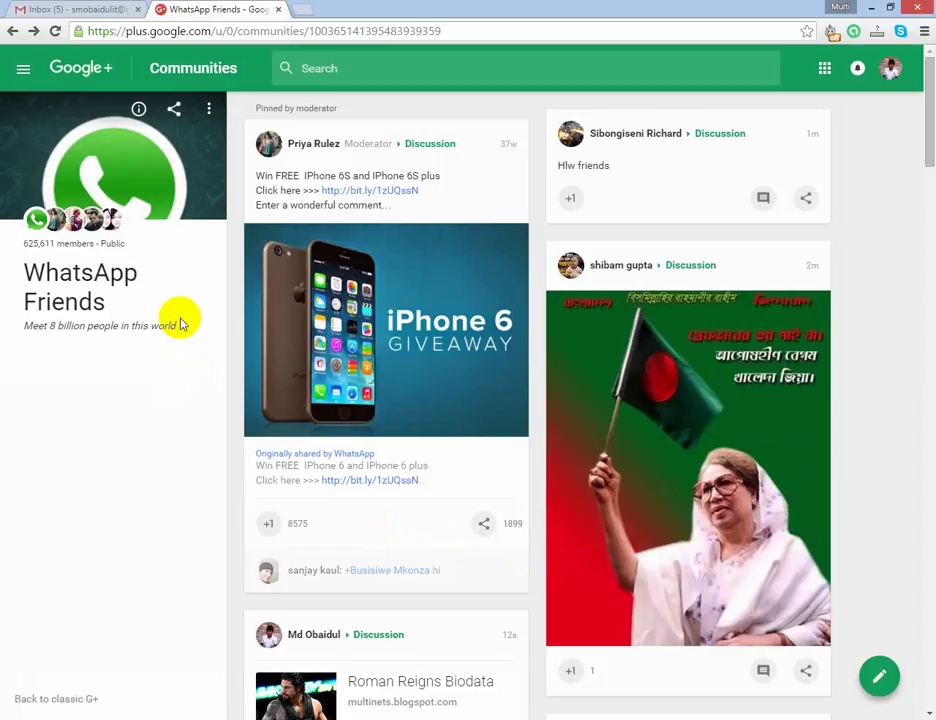
- Return to the recommended communities, join Dubai, and open its page
left_click(22, 76)
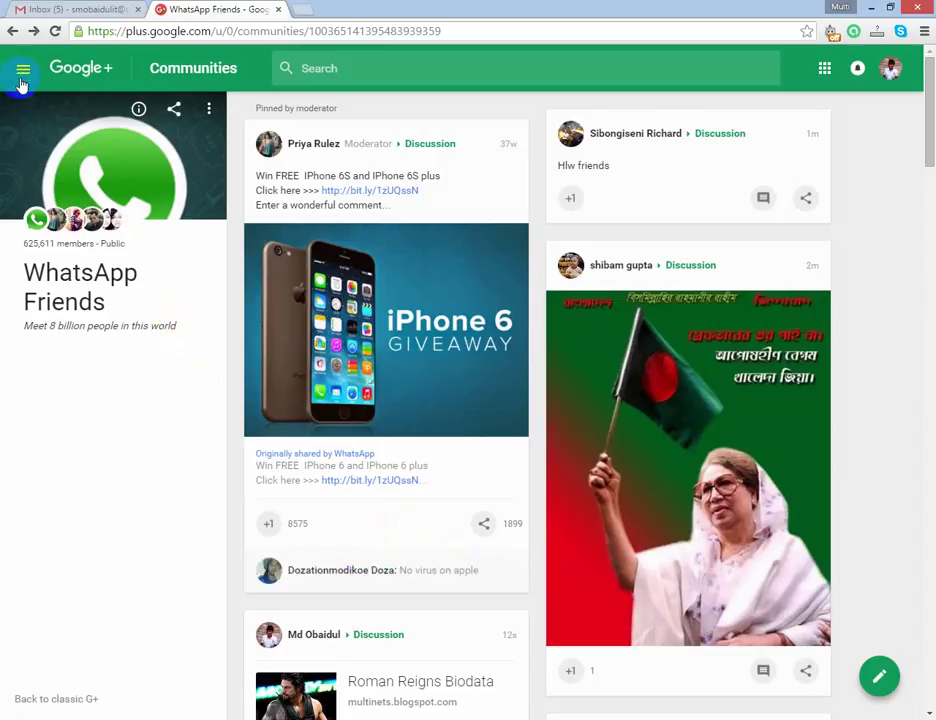
left_click(19, 79)
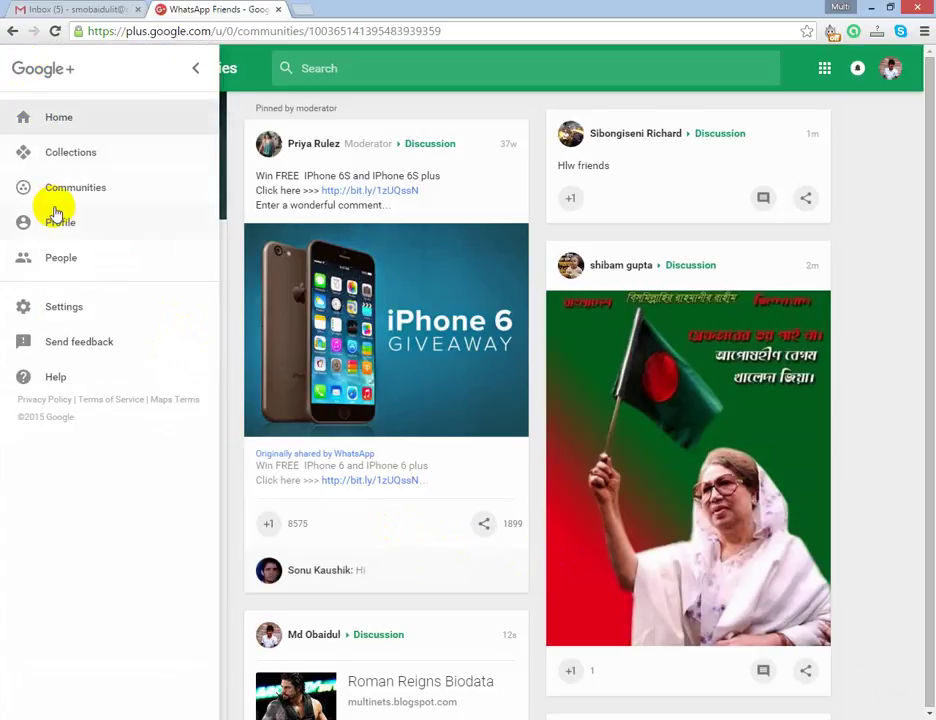
left_click(88, 199)
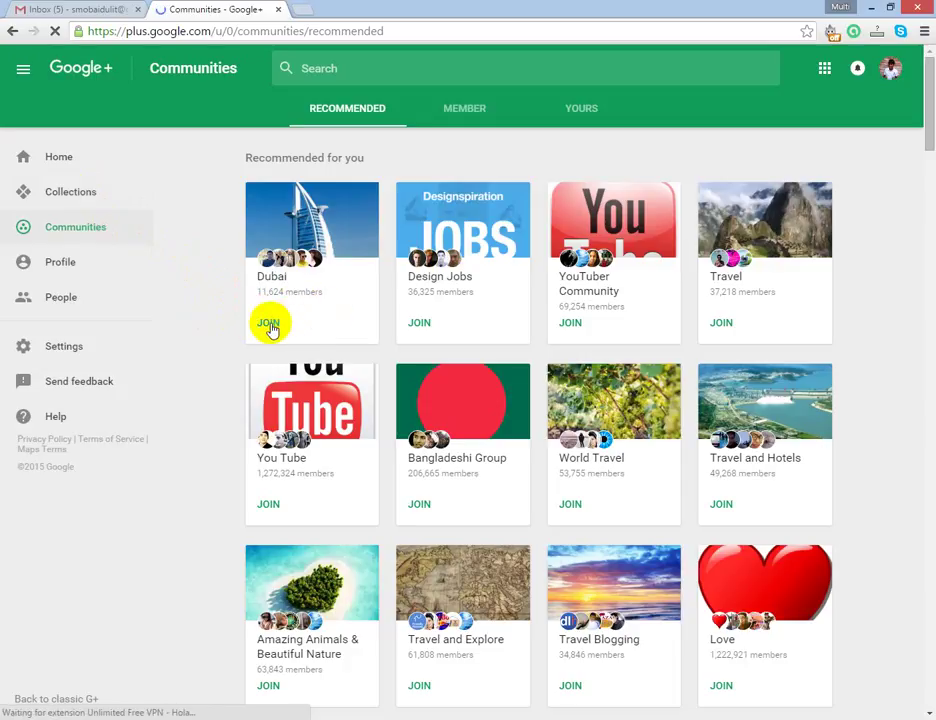
left_click(269, 323)
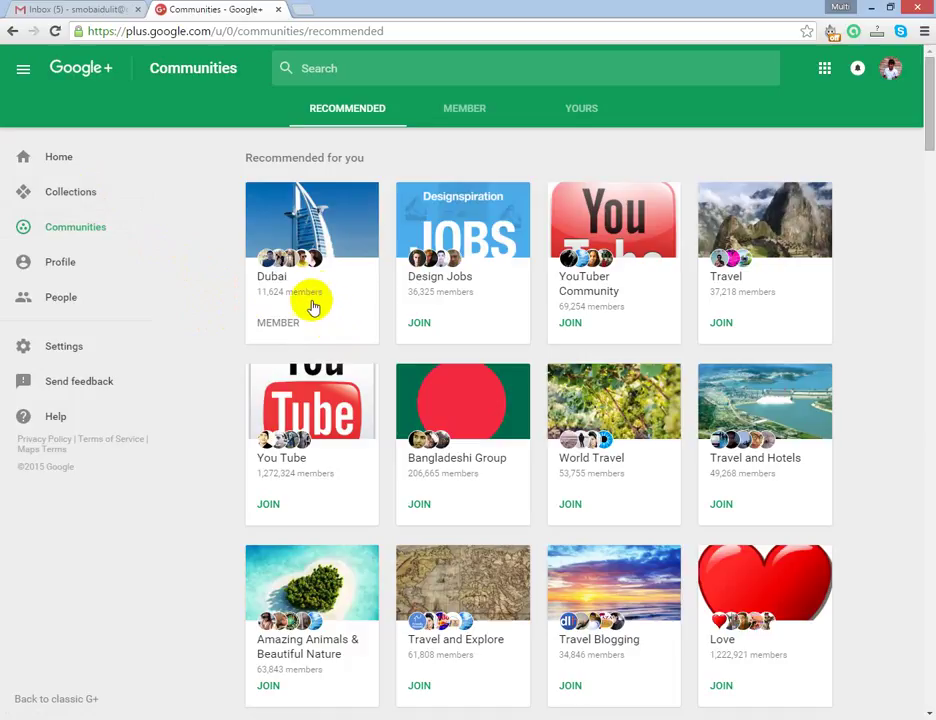
left_click(317, 245)
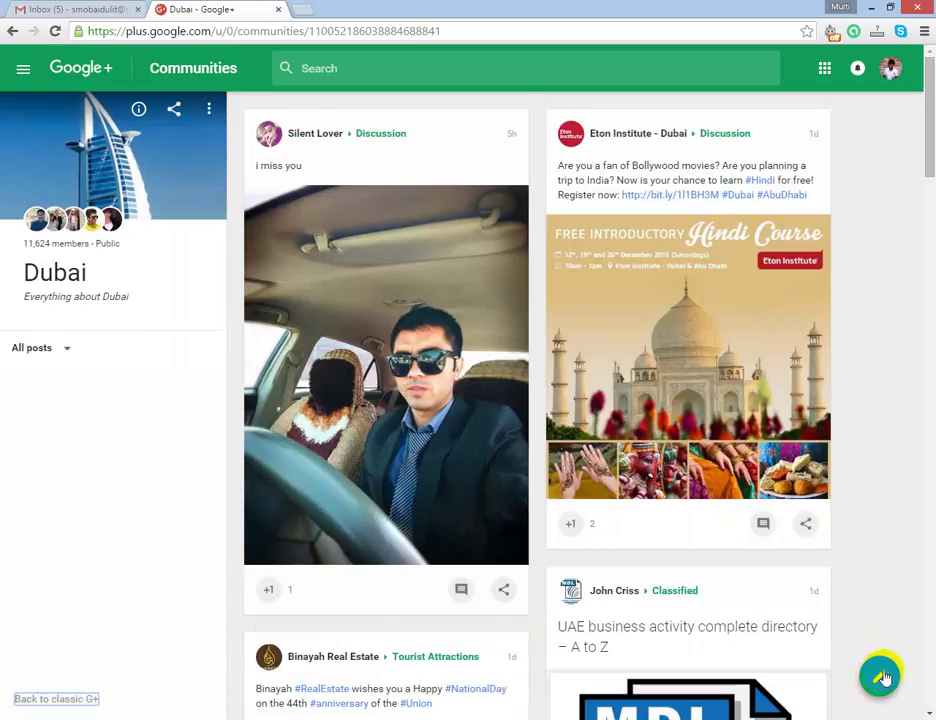
- Create a Dubai post with the roman-reigns-biodata.html link, copy and remove the URL text while keeping the preview, and publish it under the Photos category
left_click(879, 678)
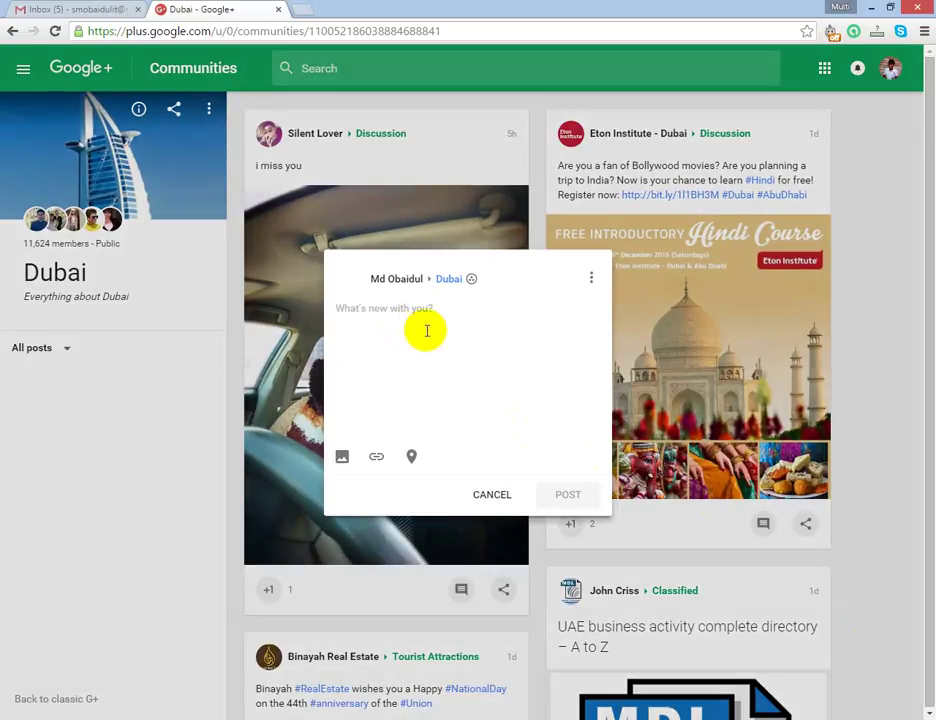
key("ctrl+v")
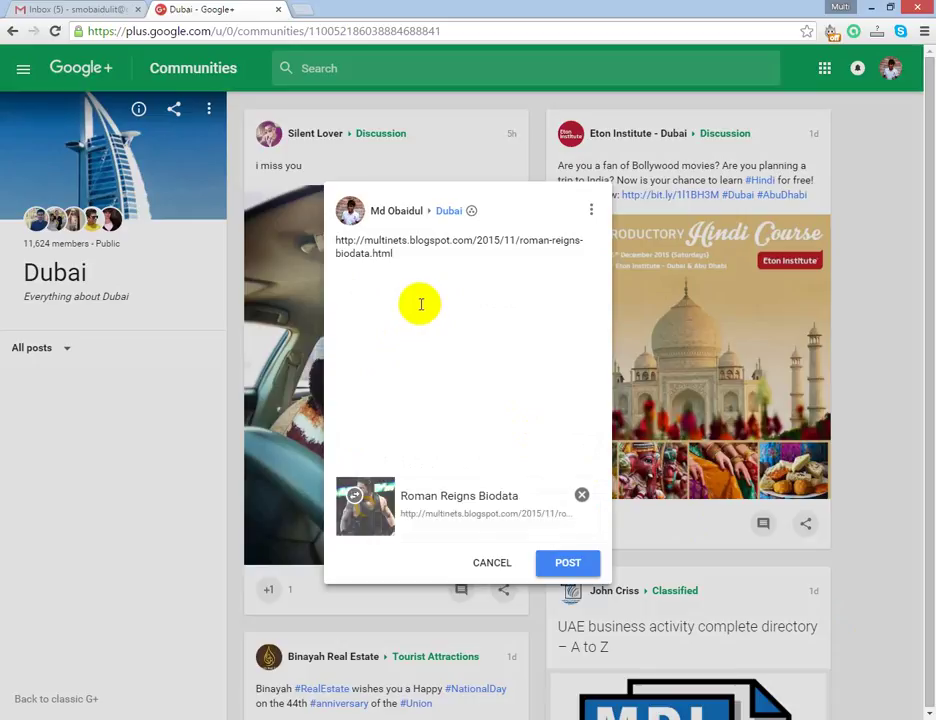
left_click_drag(386, 252, 287, 234)
key("ctrl+c")
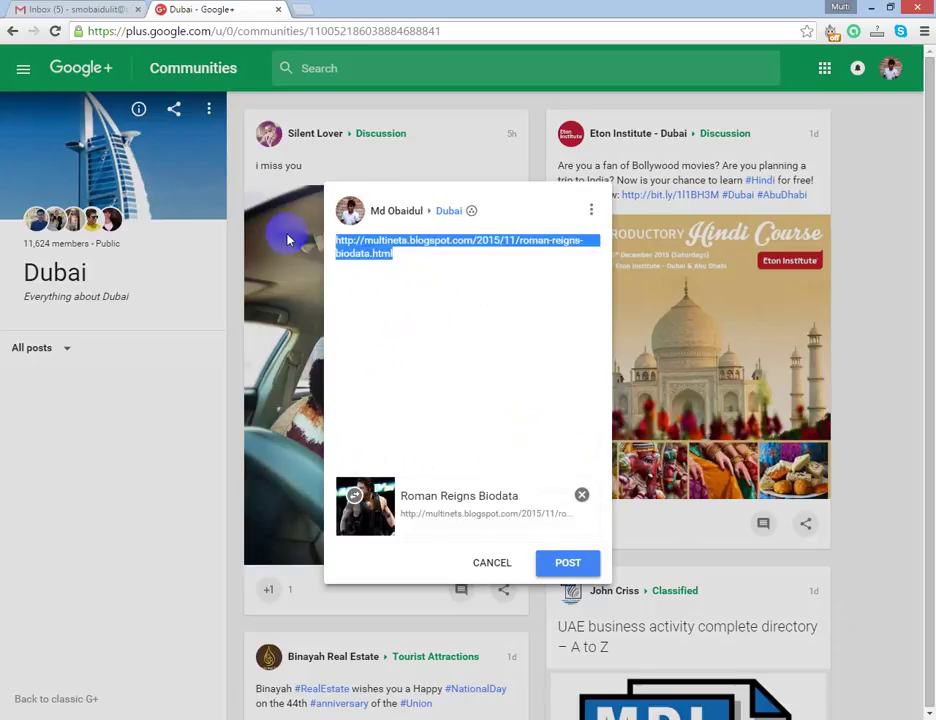
key("BackSpace")
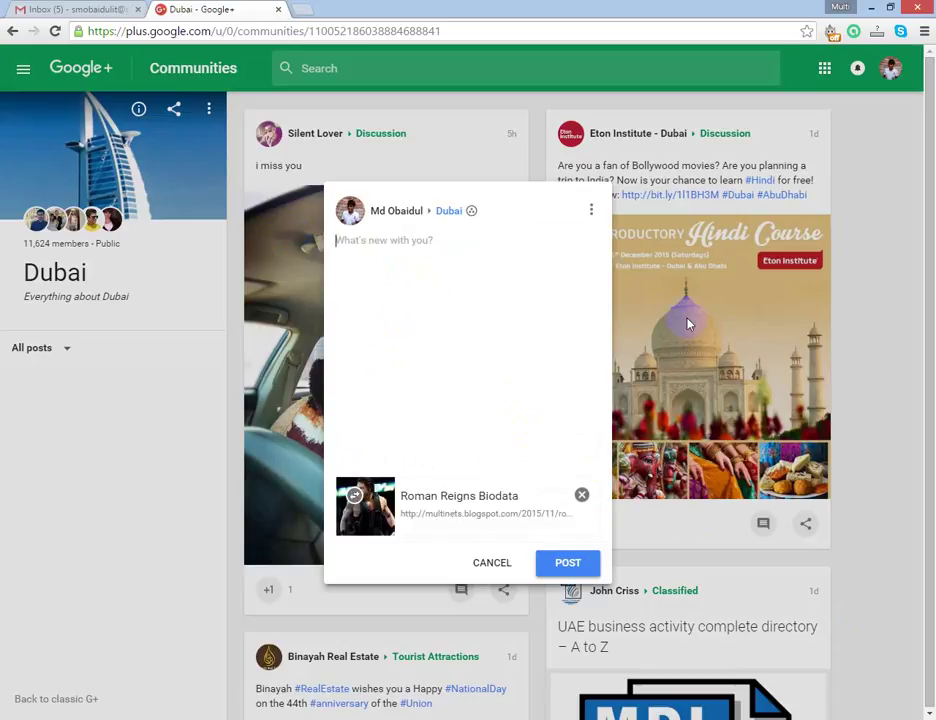
left_click(549, 575)
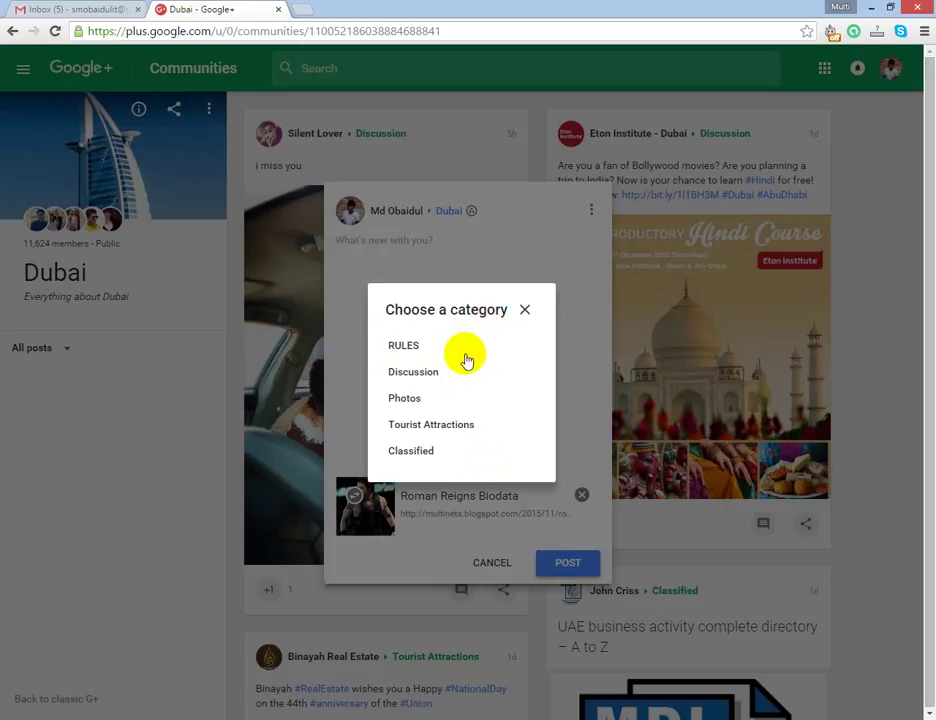
left_click(433, 406)
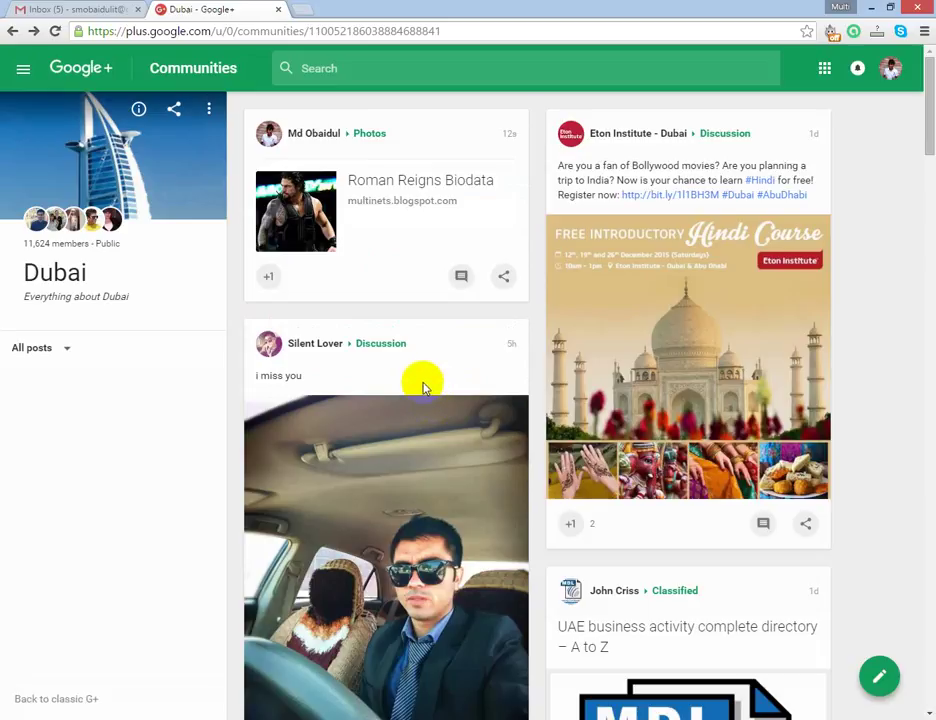
- Go back to the communities overview and view the list of communities already joined
left_click(26, 74)
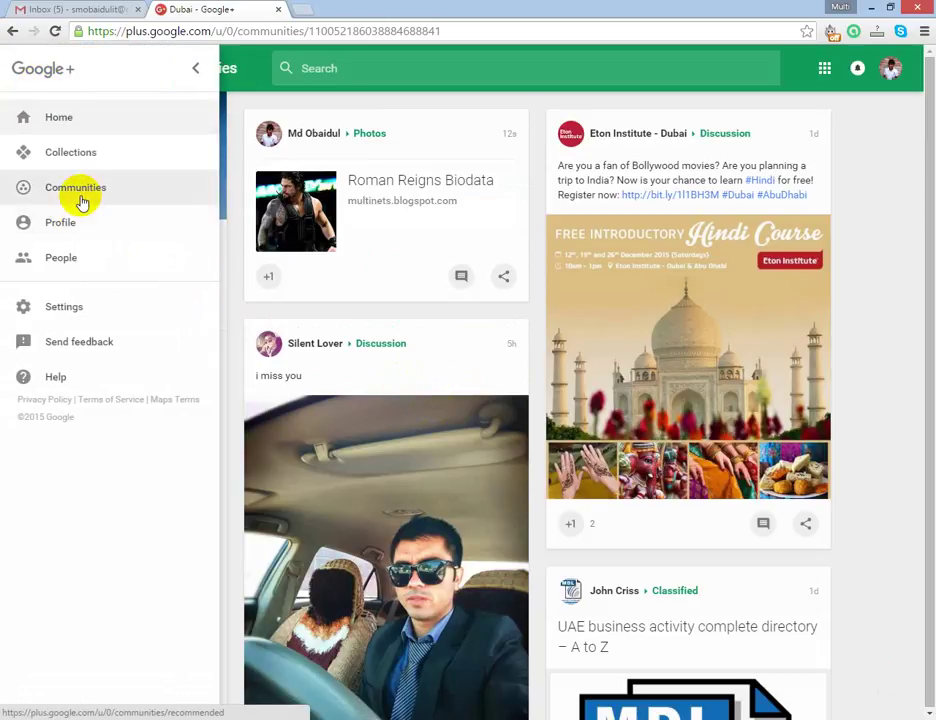
left_click(82, 203)
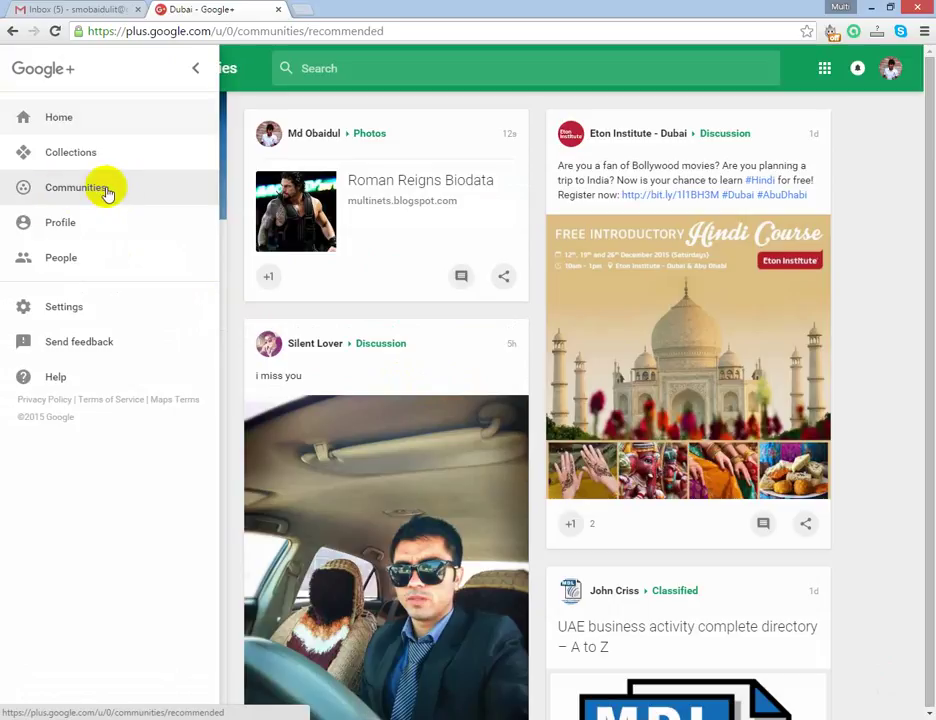
left_click(108, 193)
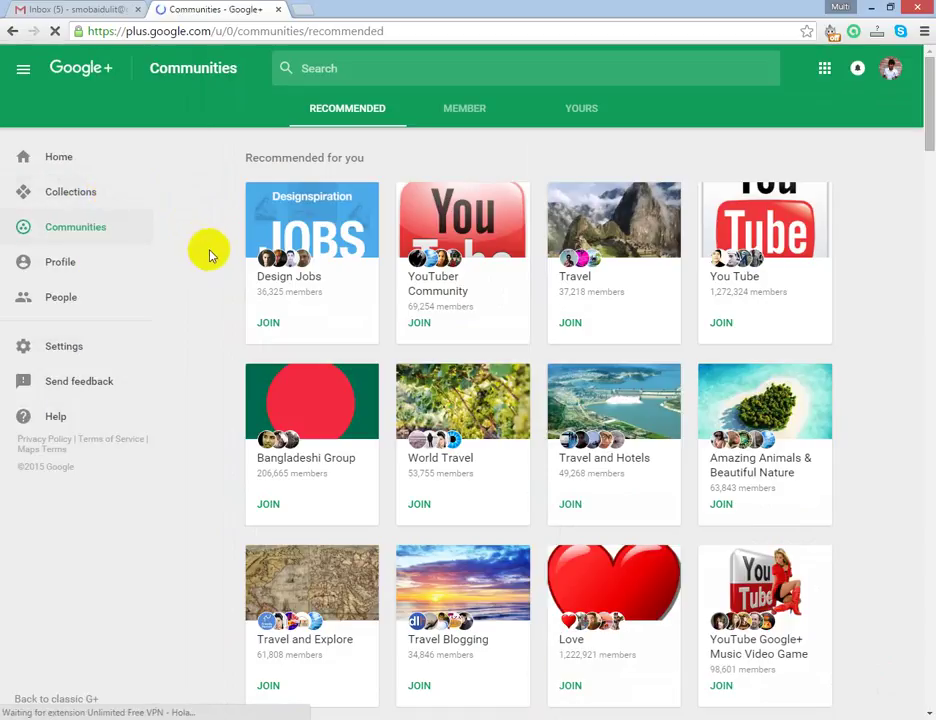
left_click(465, 111)
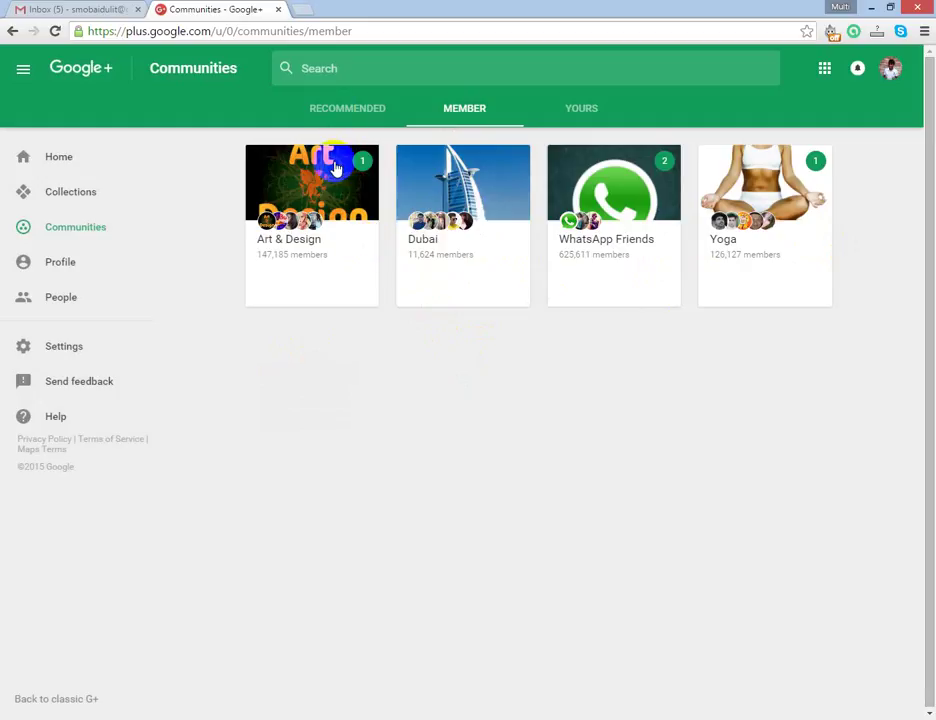
- Join Bangladeshi Group from the recommended communities and open its page
left_click(338, 115)
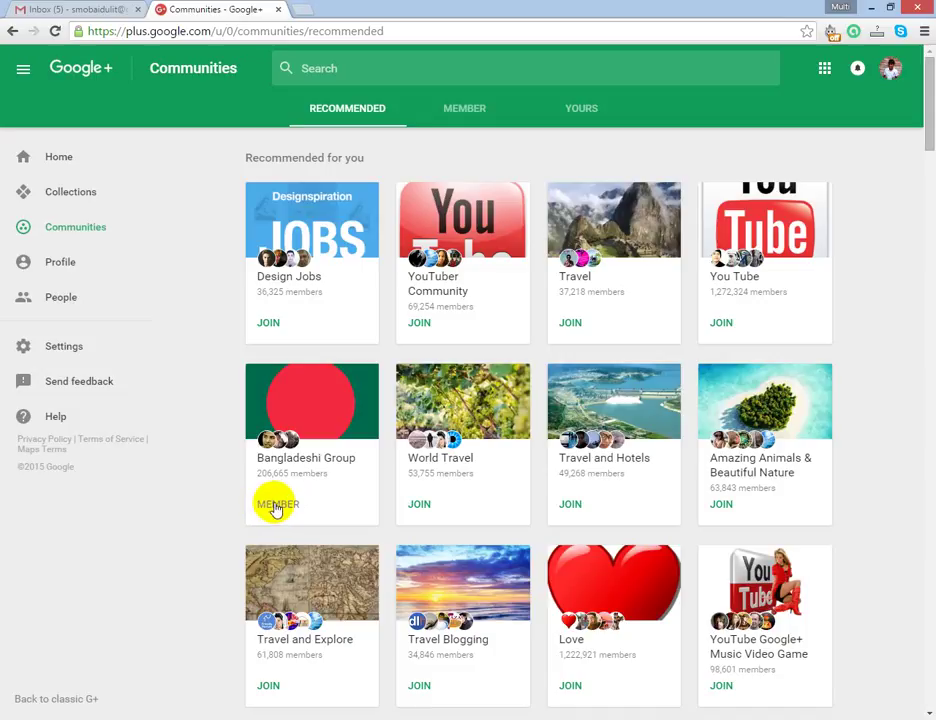
left_click(360, 410)
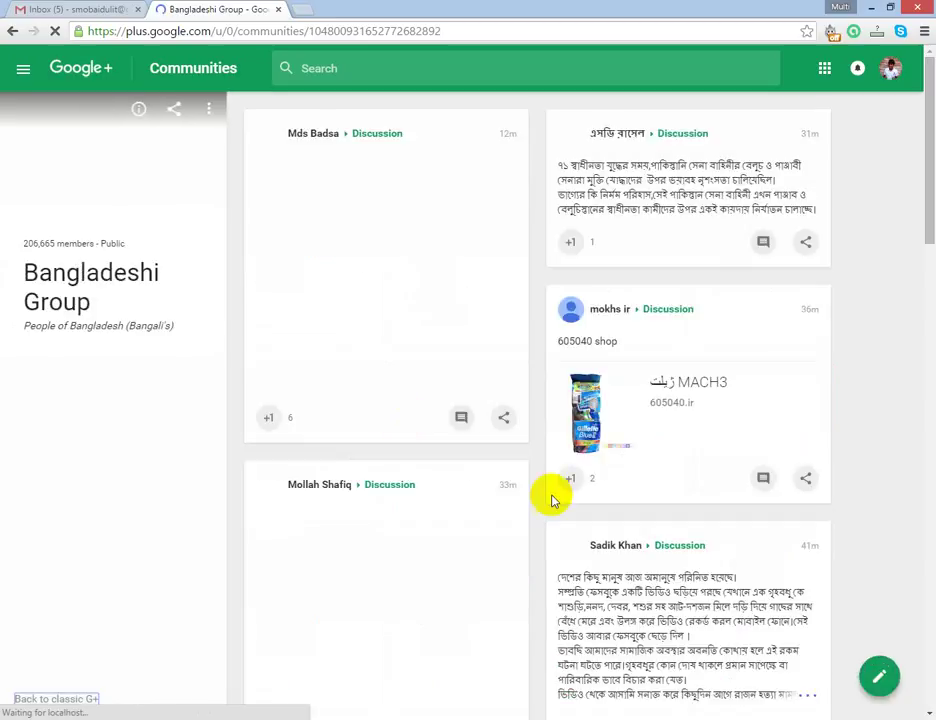
- Create a Bangladeshi Group post with the roman-reigns-biodata.html link, remove the URL text while keeping the preview, and publish it under Discussion
left_click(879, 678)
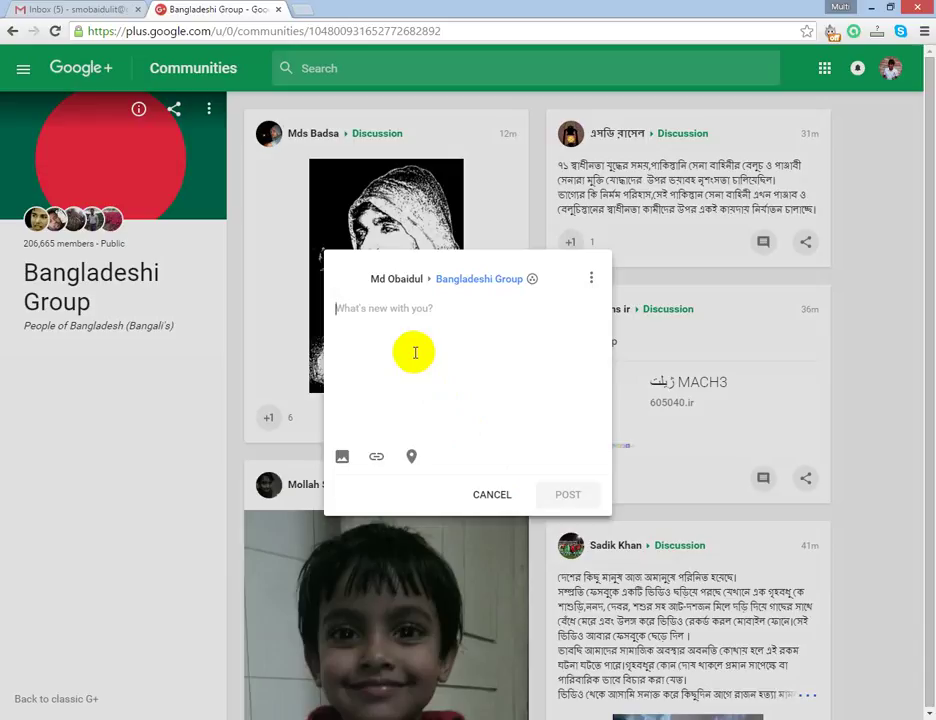
key("ctrl+v")
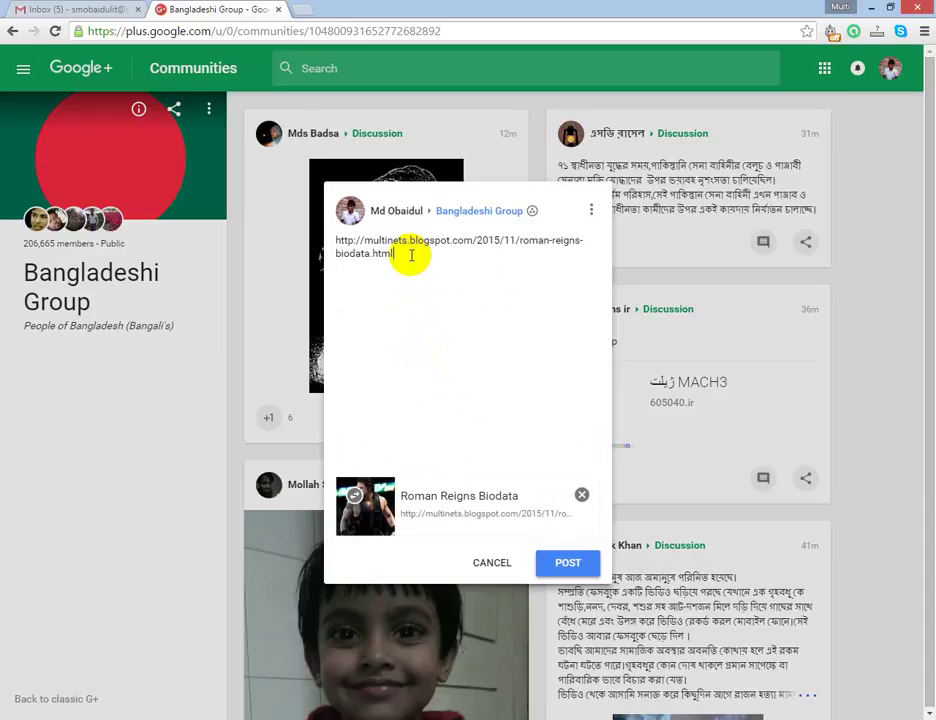
left_click_drag(411, 255, 316, 226)
key("BackSpace")
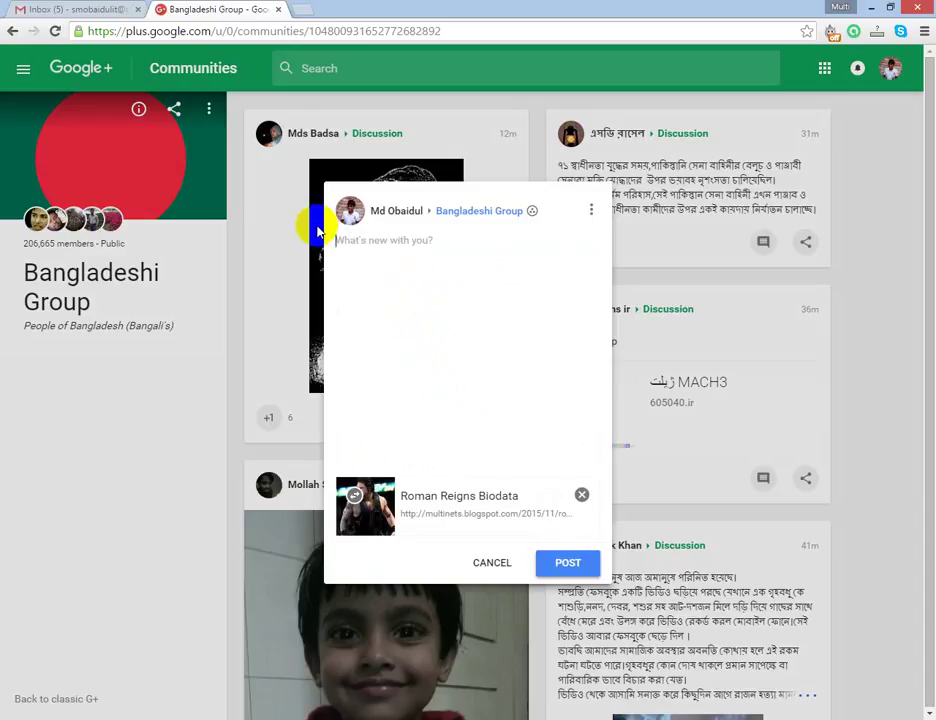
left_click(556, 566)
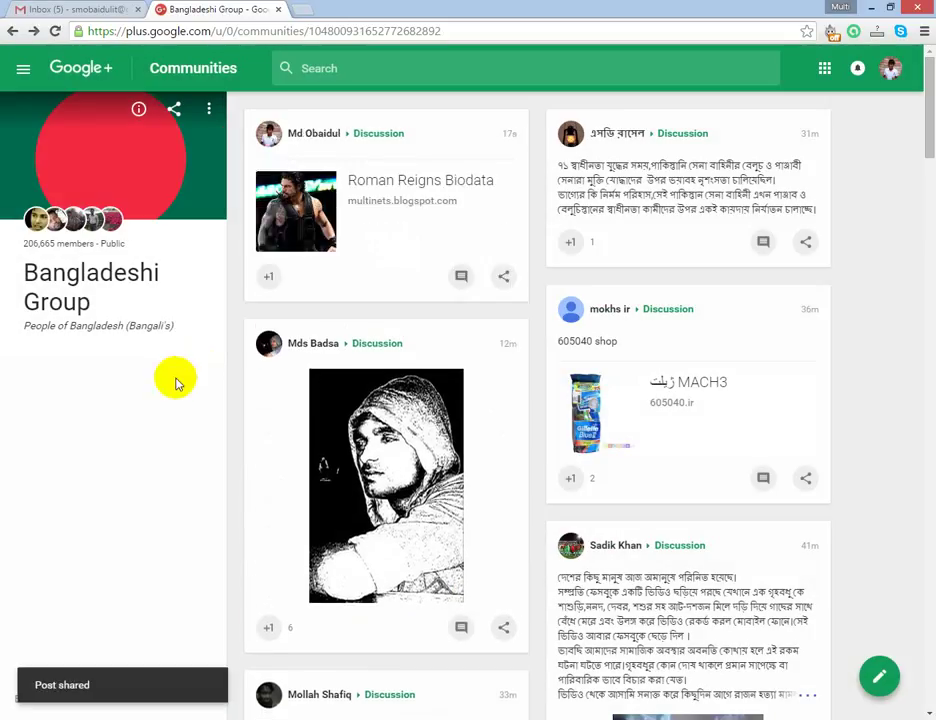
- Leave the Bangladeshi Group page and return to the communities overview
left_click(22, 72)
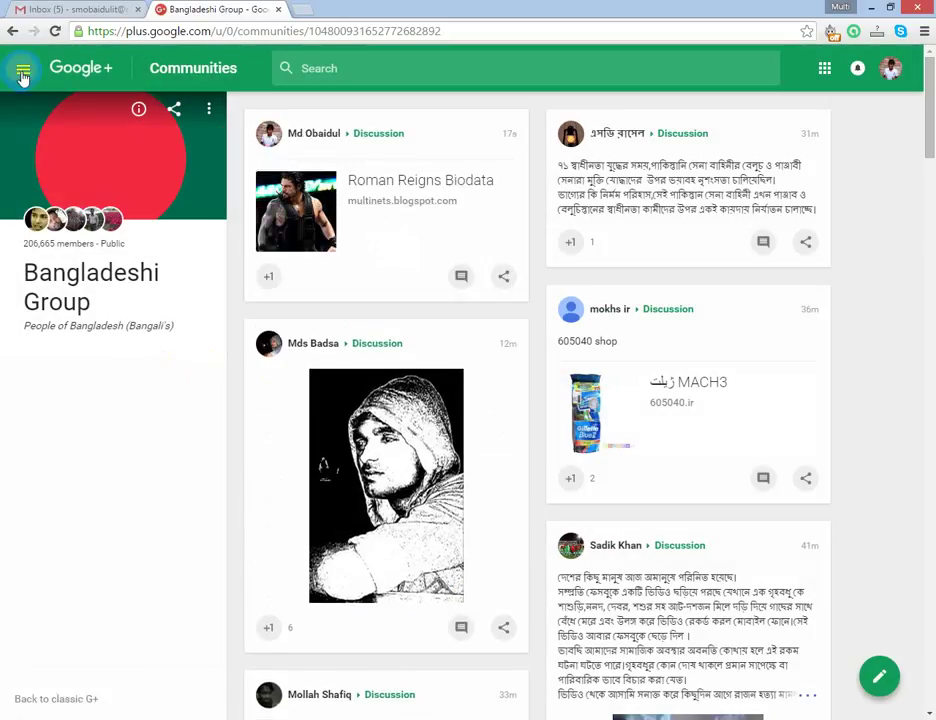